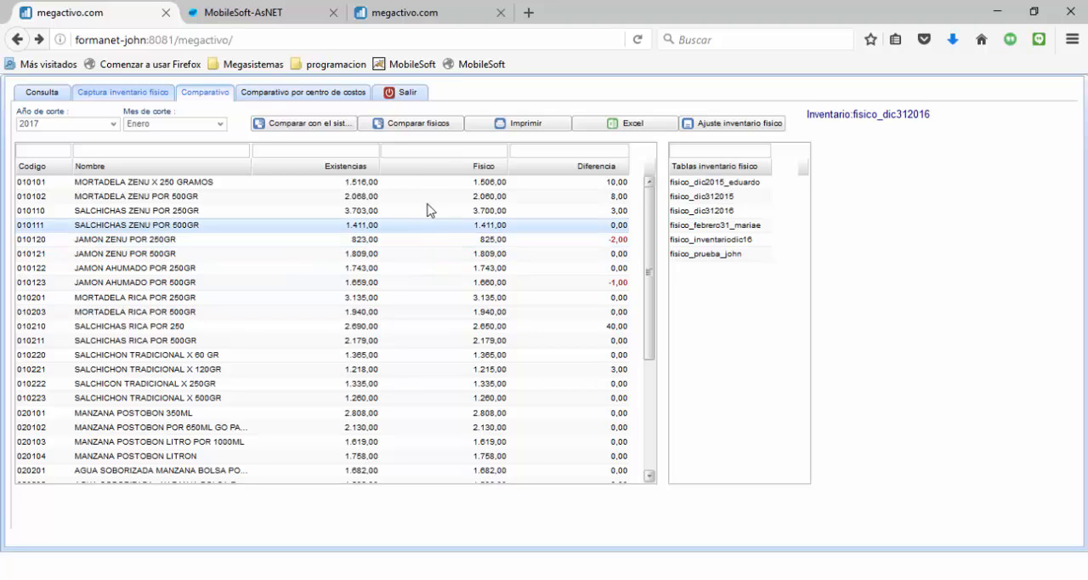
Scroll through the comparison of system stock against the selected physical inventory count
{"action": "left_click", "coordinate": [297, 93]}
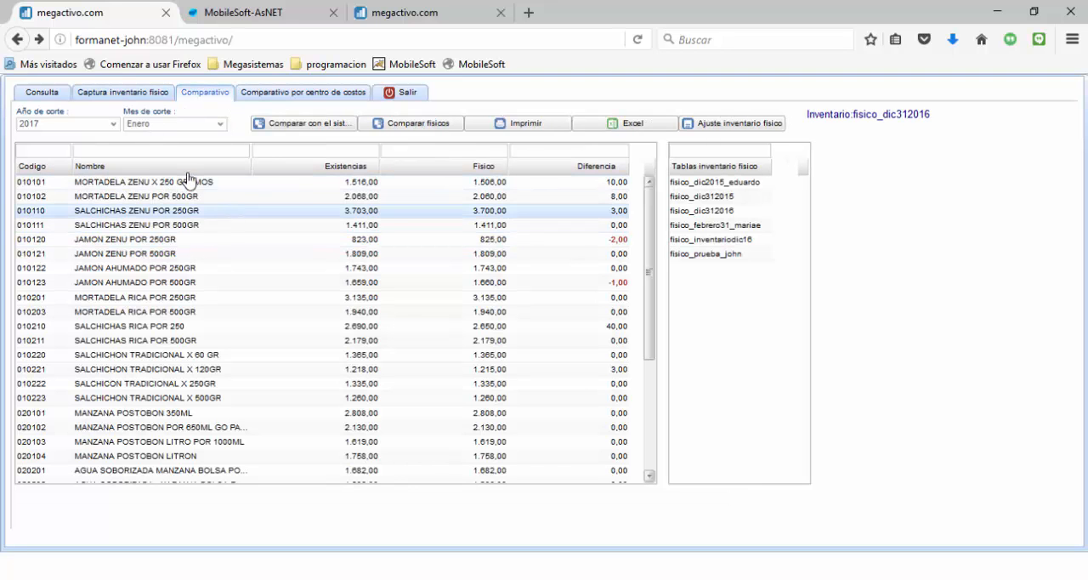
{"action": "left_click", "coordinate": [205, 268]}
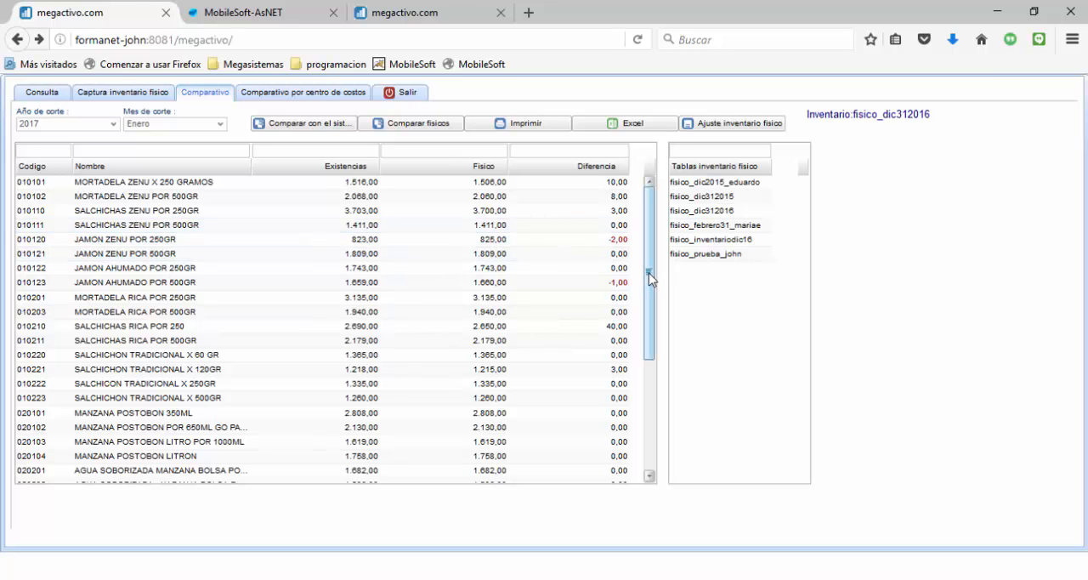
{"action": "left_click_drag", "start_coordinate": [651, 279], "coordinate": [643, 222]}
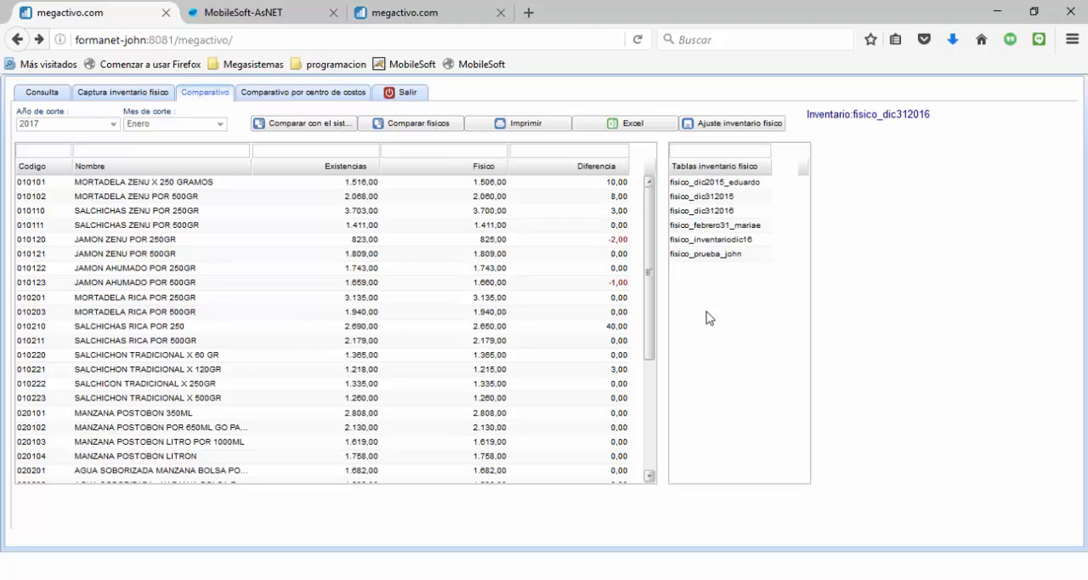
Select the fisico_dic2015_eduardo inventory, compare it with the system, and try comparing physical inventories, dismissing the note
{"action": "left_click", "coordinate": [718, 181]}
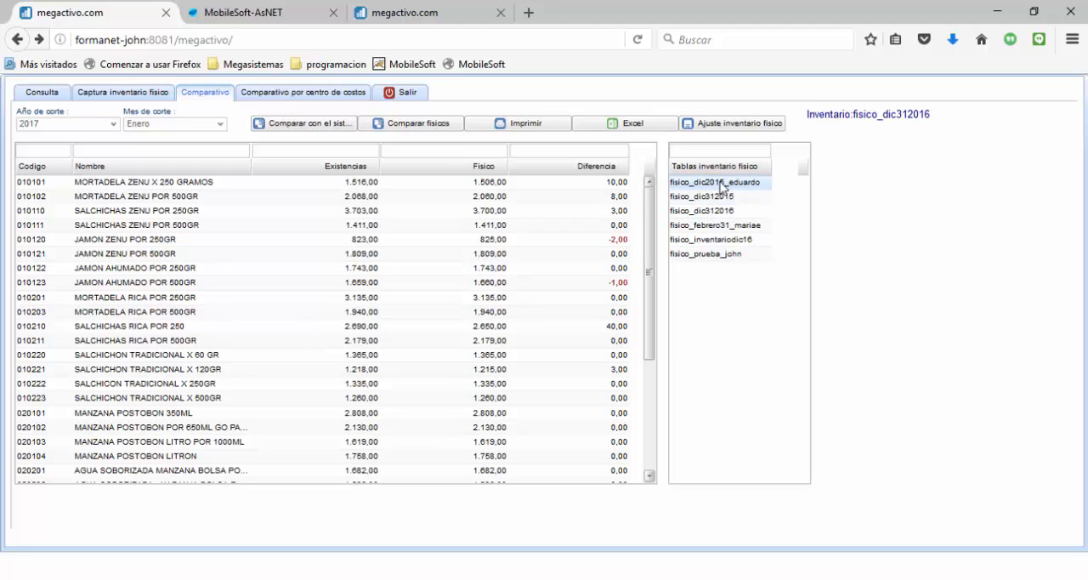
{"action": "left_click", "coordinate": [311, 131]}
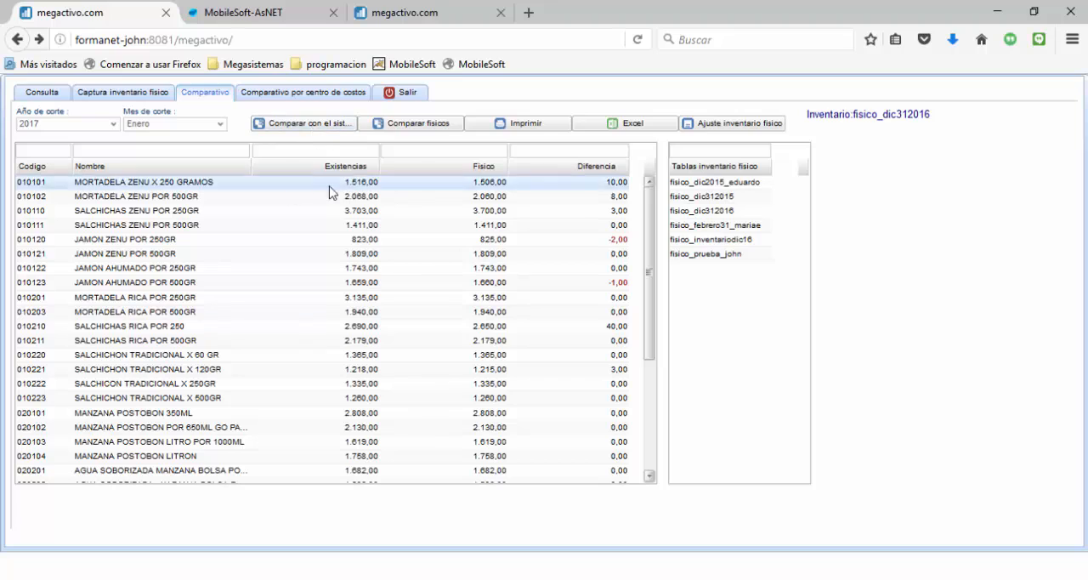
{"action": "left_click", "coordinate": [419, 133]}
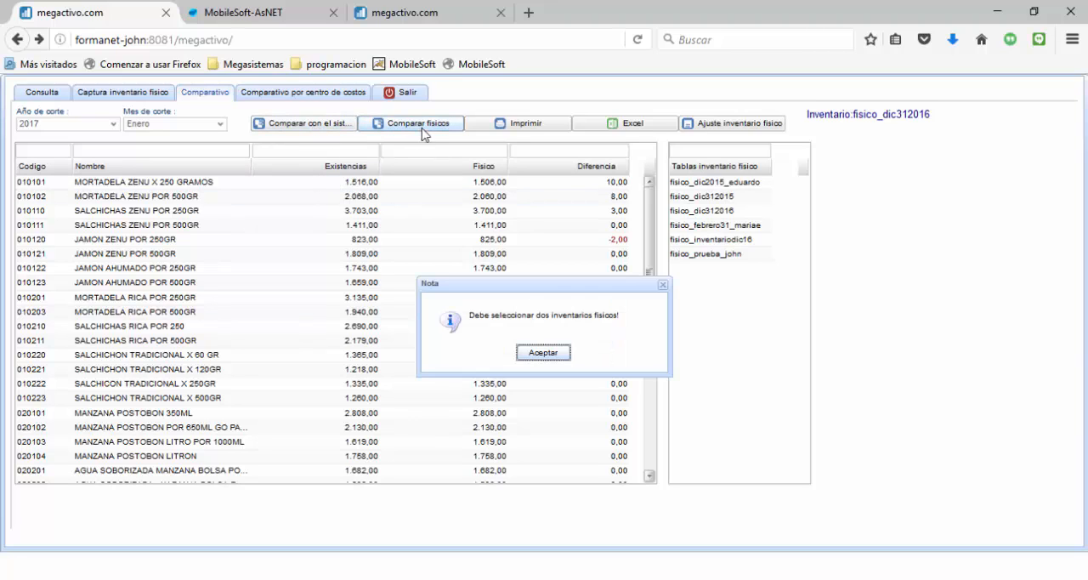
{"action": "left_click", "coordinate": [550, 360]}
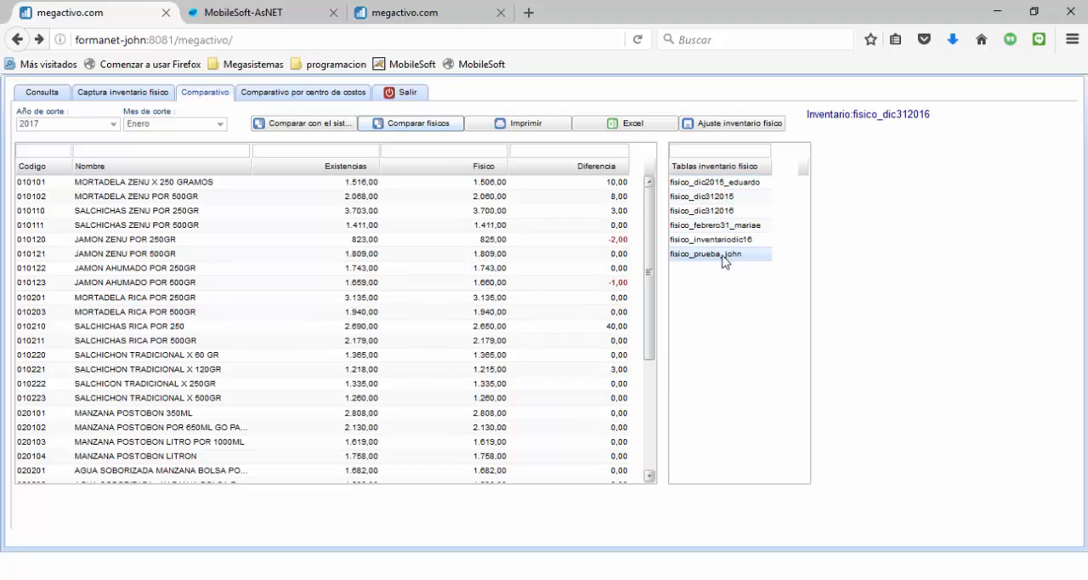
Compare the fisico_dic312015 and fisico_dic312016 physical inventories against each other
{"action": "left_click", "coordinate": [710, 196]}
{"action": "left_click", "coordinate": [709, 238], "text": "ctrl"}
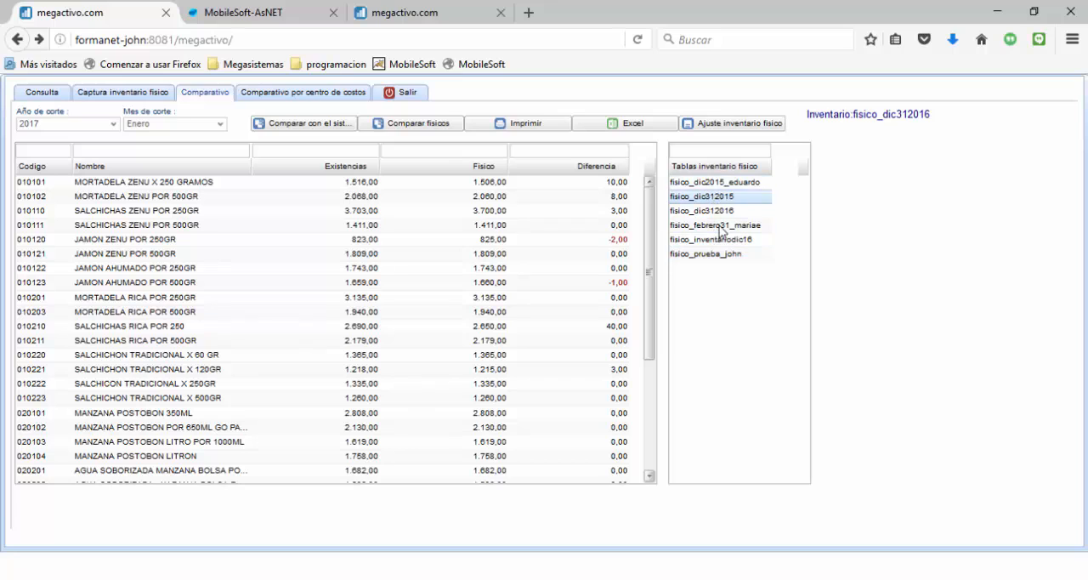
{"action": "left_click", "coordinate": [712, 218], "text": "ctrl"}
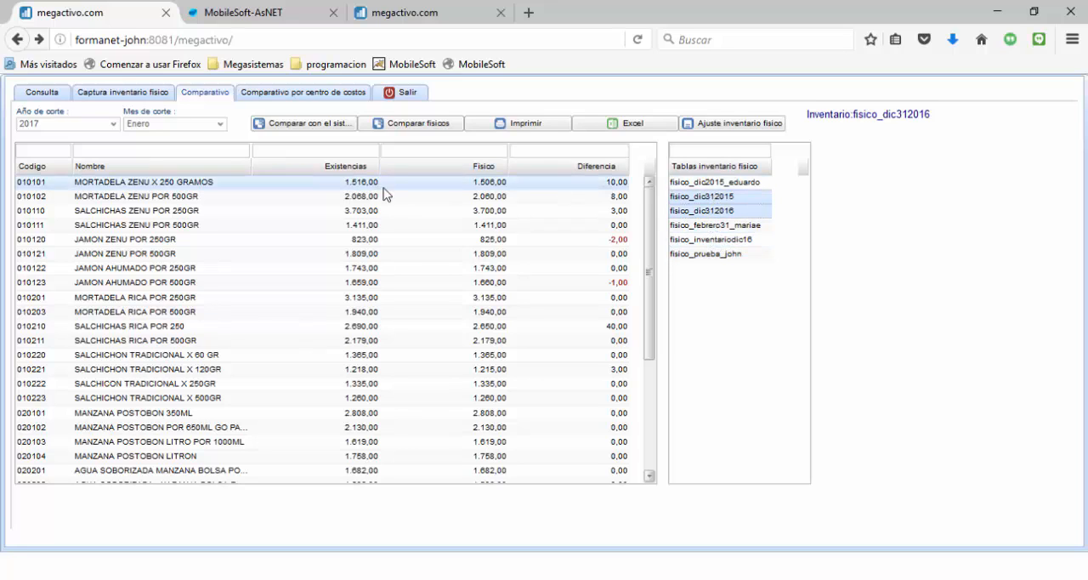
{"action": "left_click", "coordinate": [395, 128]}
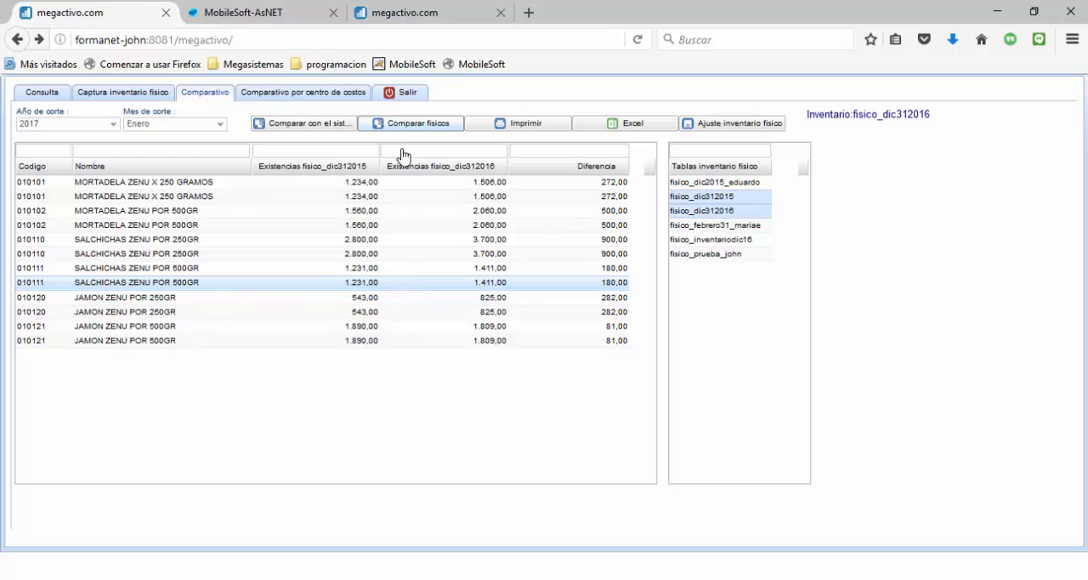
Run the automatic physical inventory adjustment with cost centre 0101, concept 94 and cut-off date 2017-12-31
{"action": "left_click", "coordinate": [291, 128]}
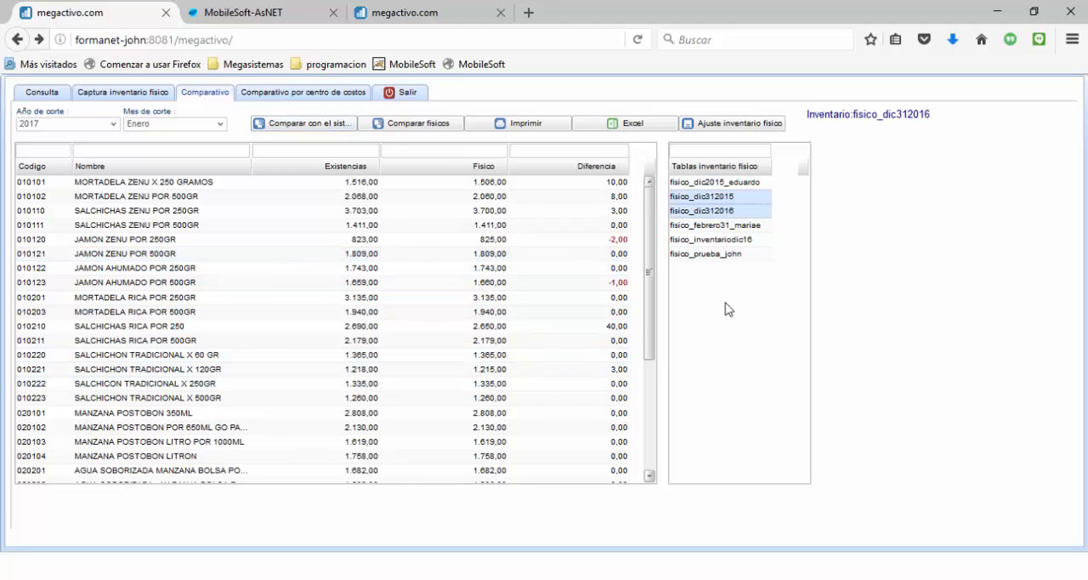
{"action": "left_click", "coordinate": [727, 127]}
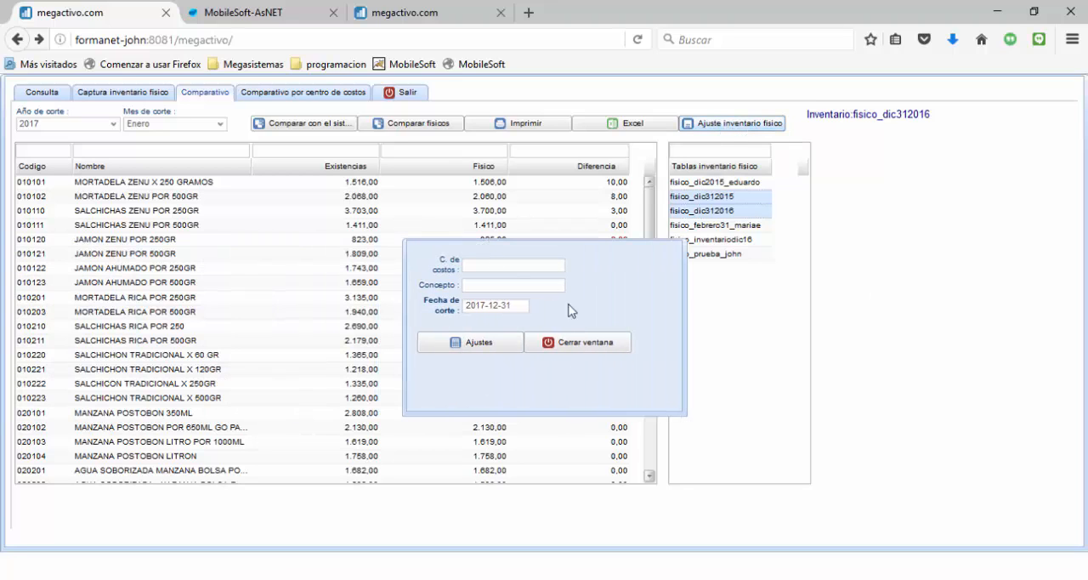
{"action": "left_click", "coordinate": [472, 267]}
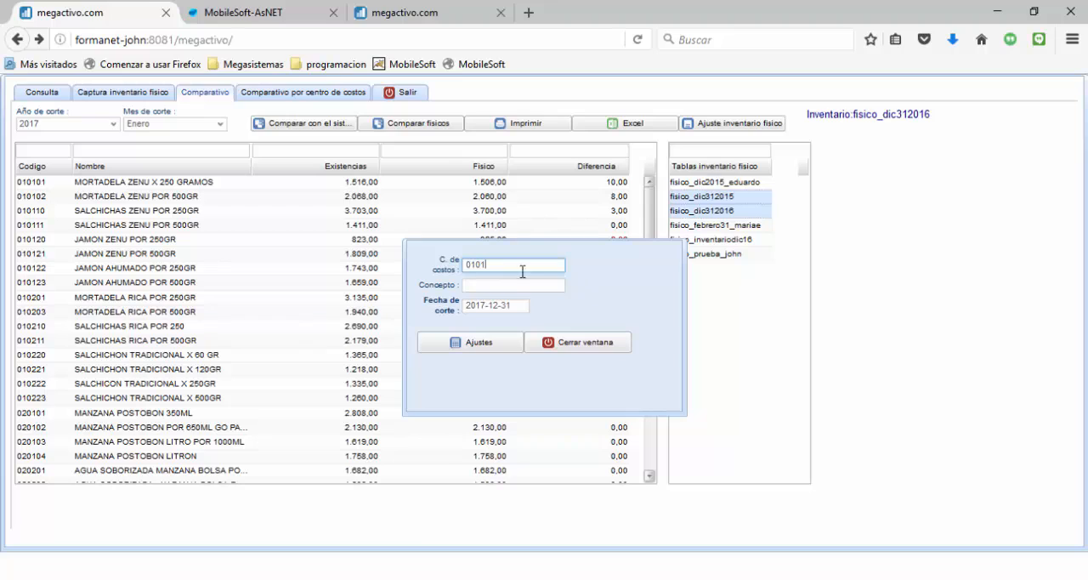
{"action": "left_click", "coordinate": [470, 287]}
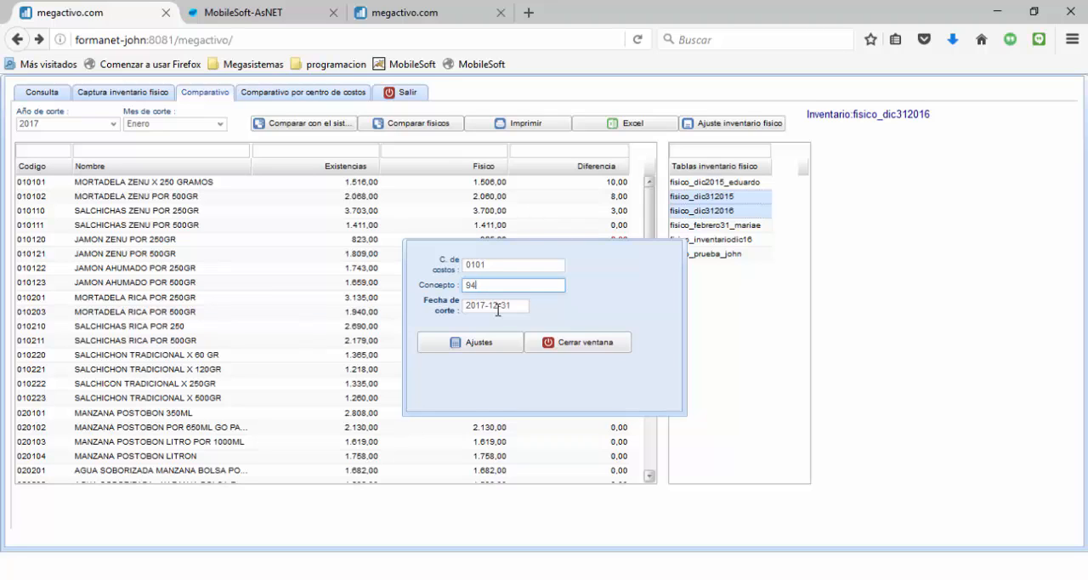
{"action": "left_click", "coordinate": [498, 306]}
{"action": "left_click", "coordinate": [467, 344]}
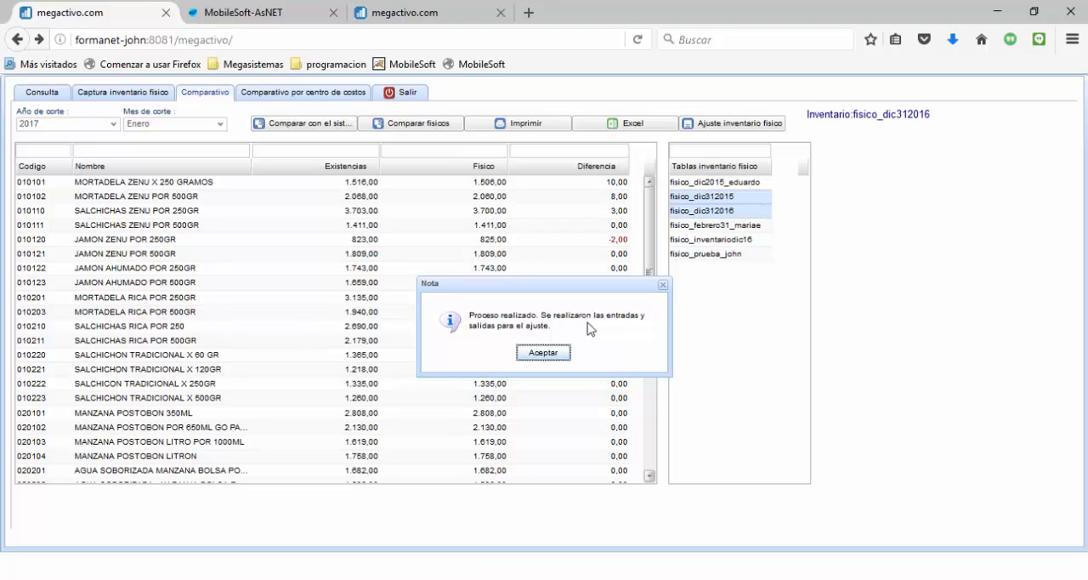
{"action": "left_click", "coordinate": [543, 353]}
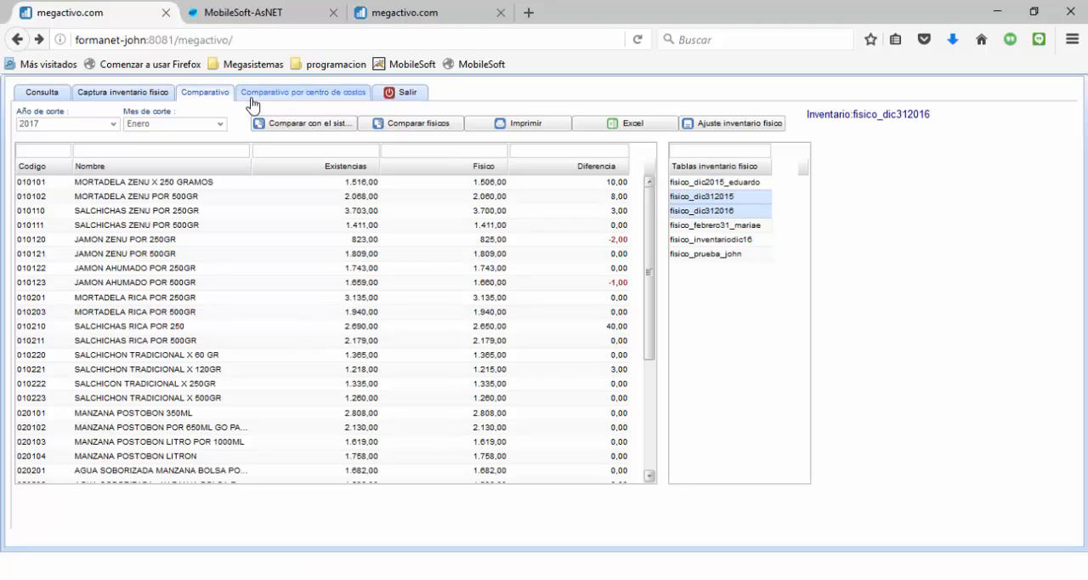
View the comparison by cost centre for 0101 ALMACEN LOCAL 1001
{"action": "left_click", "coordinate": [294, 95]}
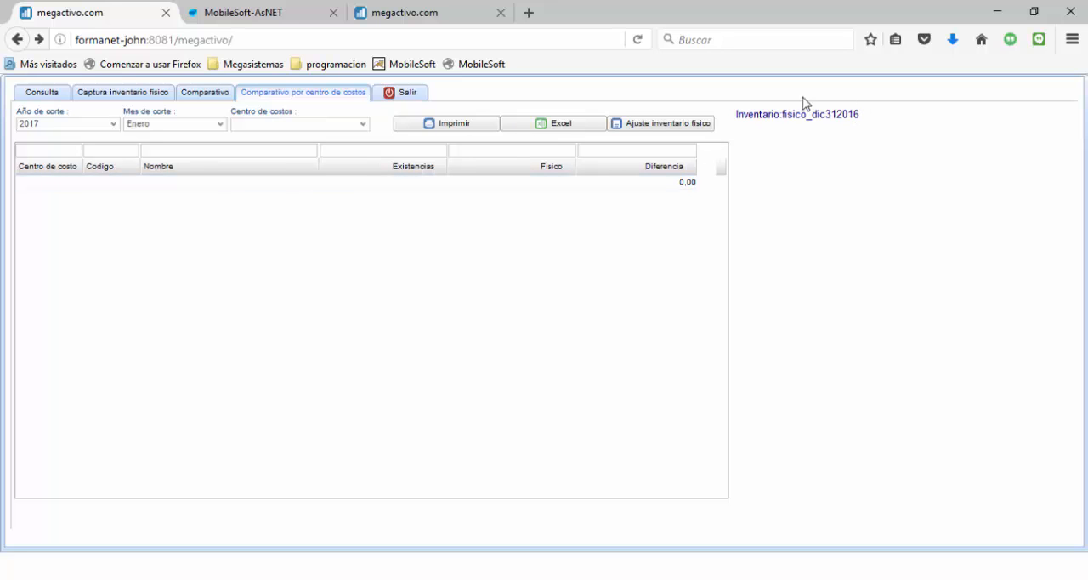
{"action": "left_click", "coordinate": [61, 99]}
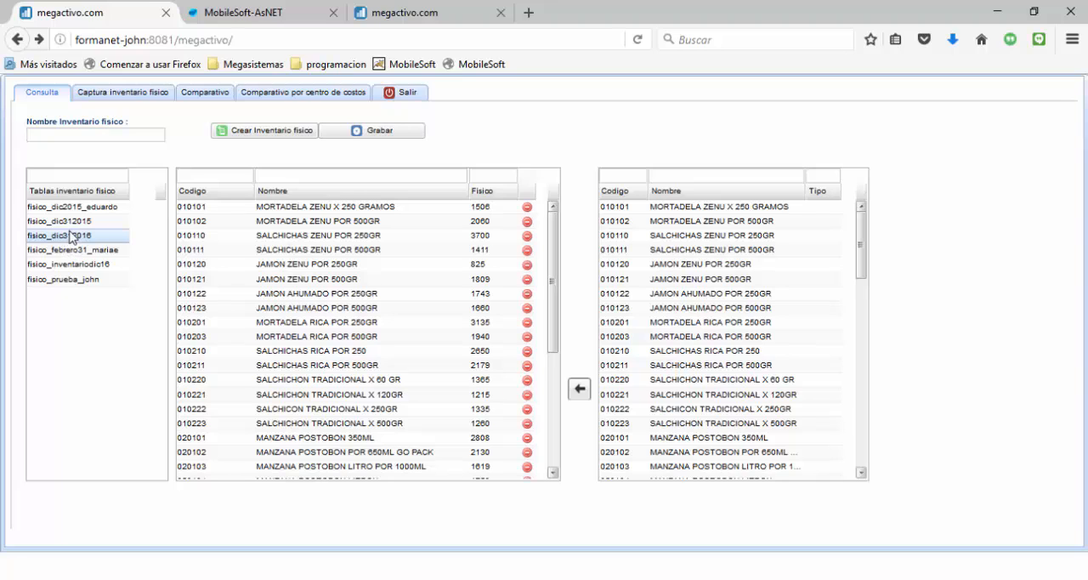
{"action": "left_click", "coordinate": [297, 94]}
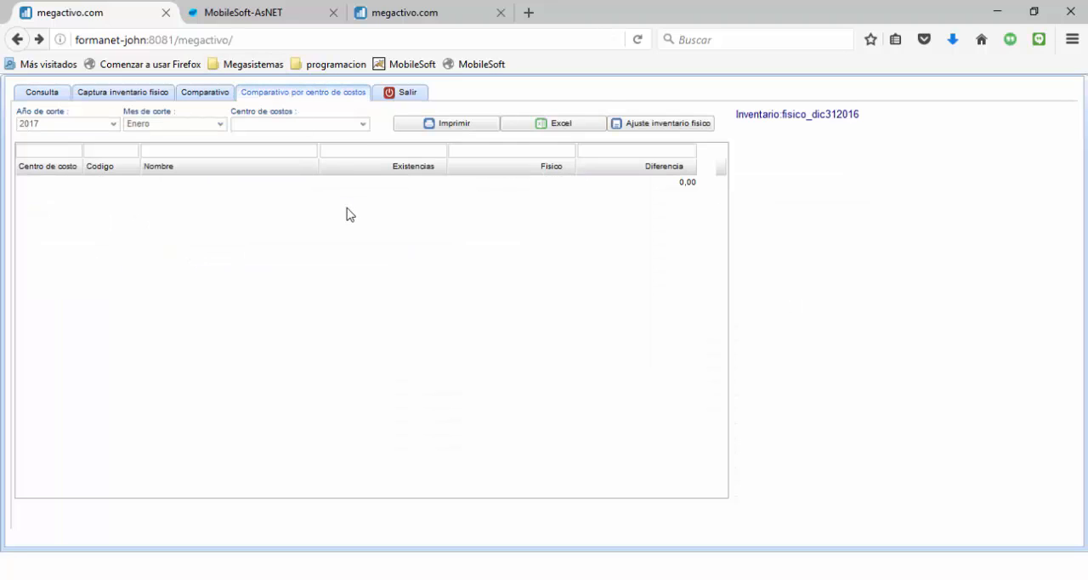
{"action": "left_click", "coordinate": [363, 126]}
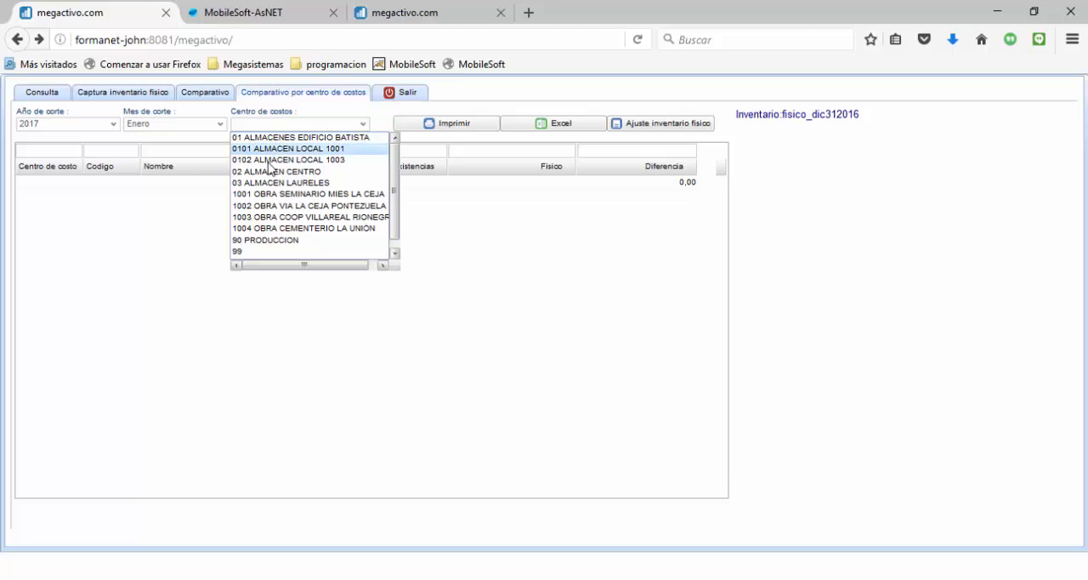
{"action": "left_click", "coordinate": [273, 152]}
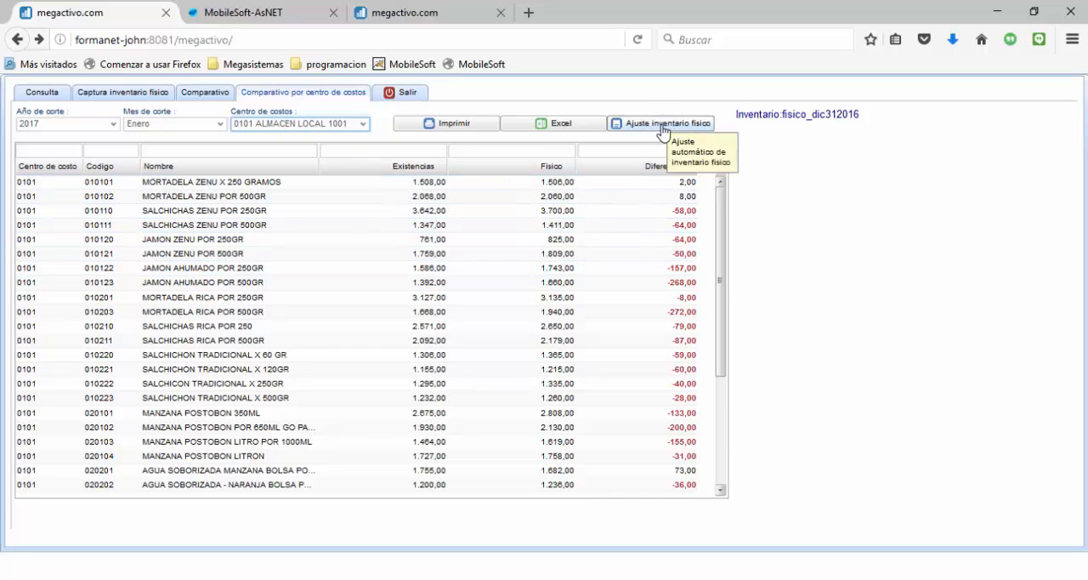
Select the fisico_dic312016 inventory and review the cost-centre comparison for 0102 ALMACEN LOCAL 1003, opening and closing the adjustment dialog
{"action": "left_click", "coordinate": [43, 96]}
{"action": "left_click", "coordinate": [87, 236]}
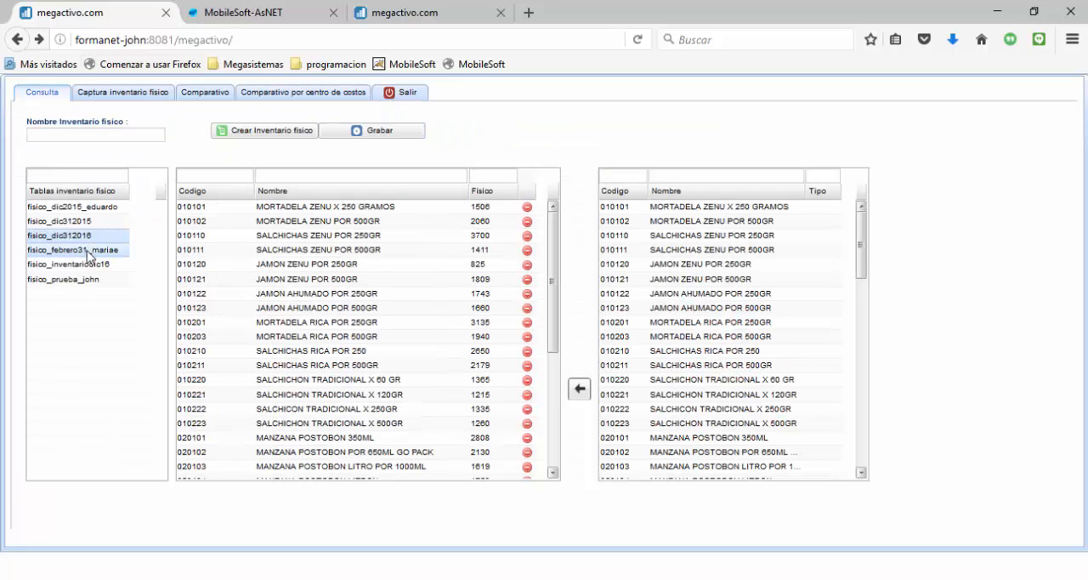
{"action": "left_click", "coordinate": [296, 96]}
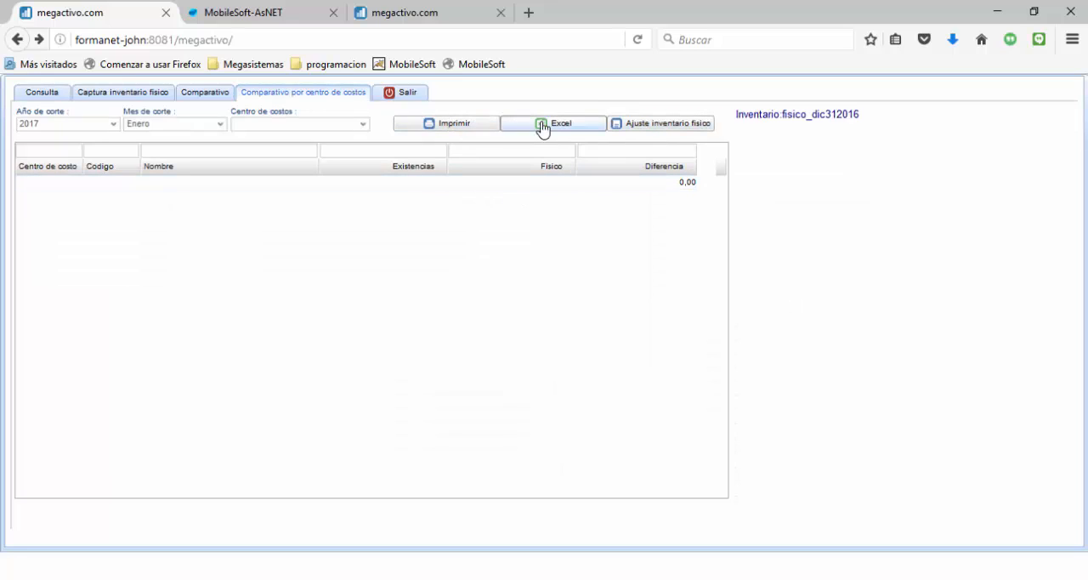
{"action": "left_click", "coordinate": [364, 129]}
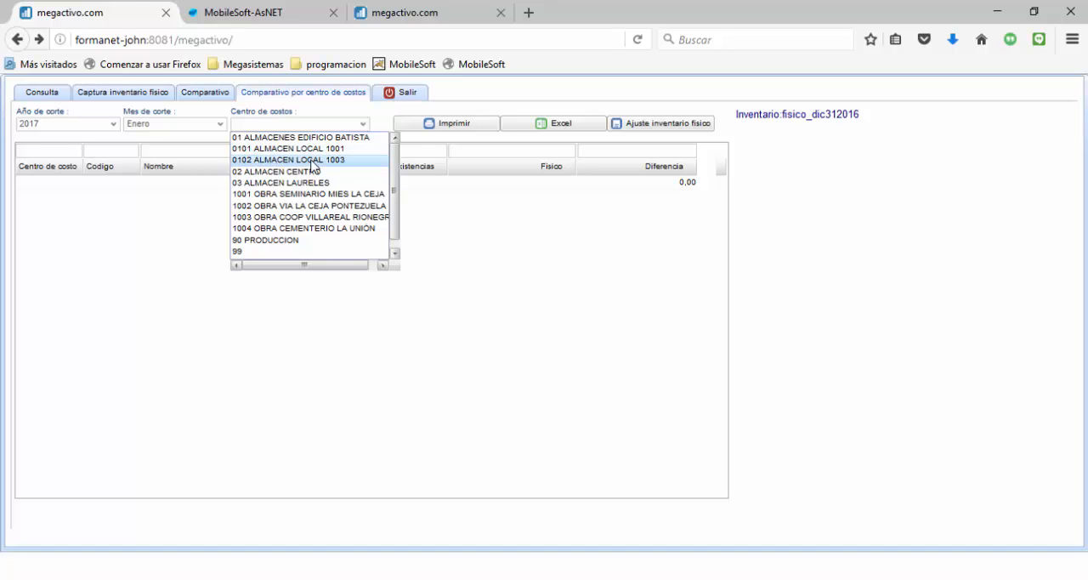
{"action": "left_click", "coordinate": [311, 160]}
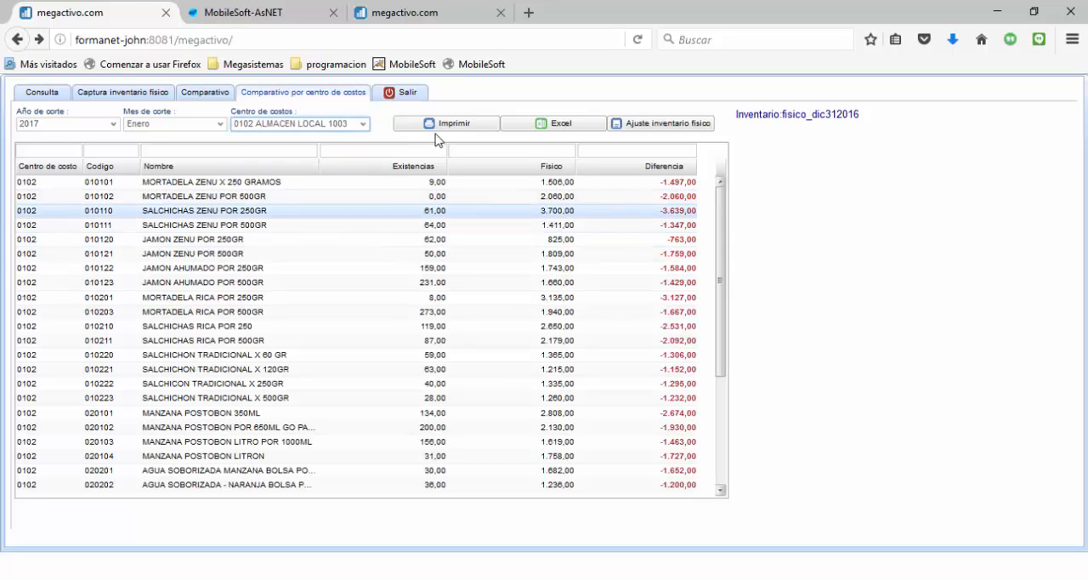
{"action": "left_click", "coordinate": [660, 125]}
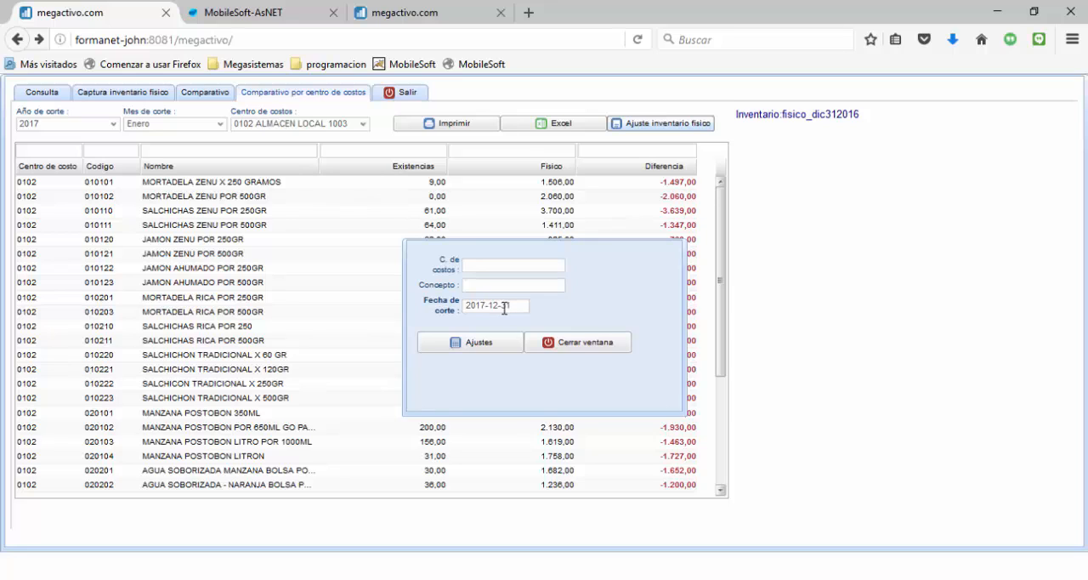
{"action": "left_click", "coordinate": [552, 350]}
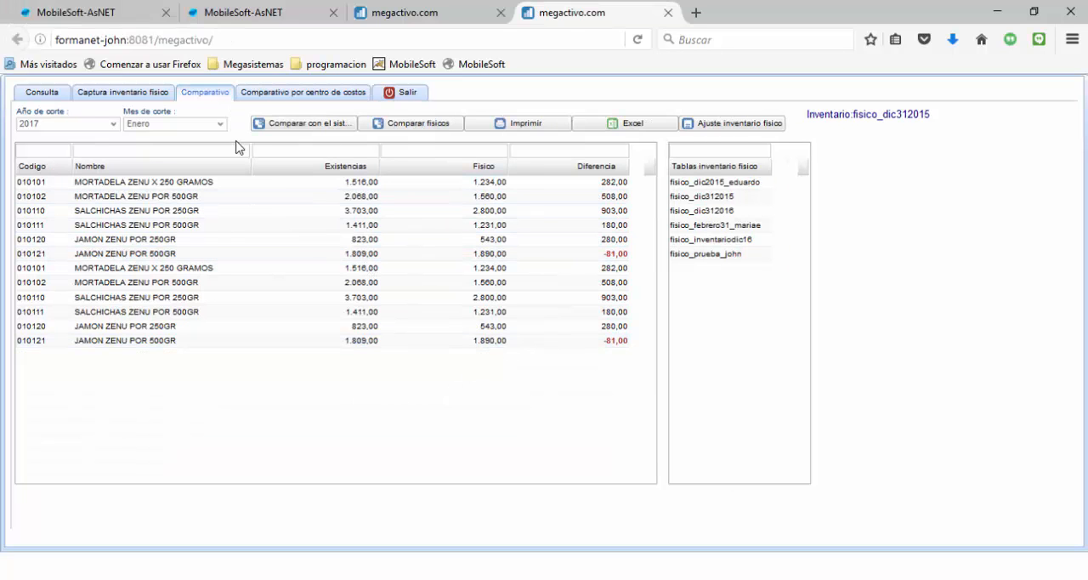
Review the generated adjustment entry and exit documents, scrolling through all items of the exit document
{"action": "left_click", "coordinate": [79, 11]}
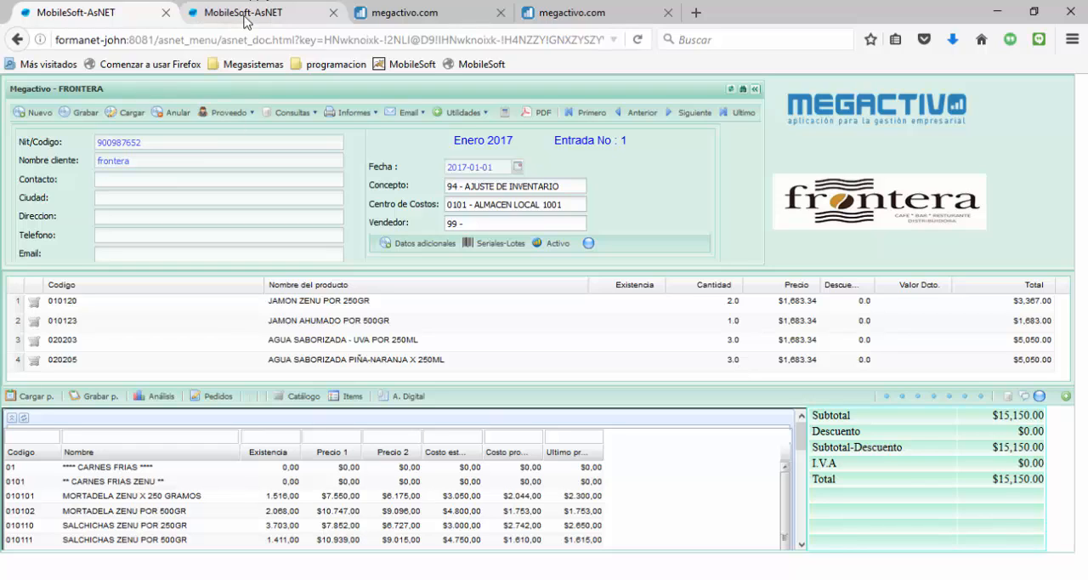
{"action": "left_click", "coordinate": [264, 12]}
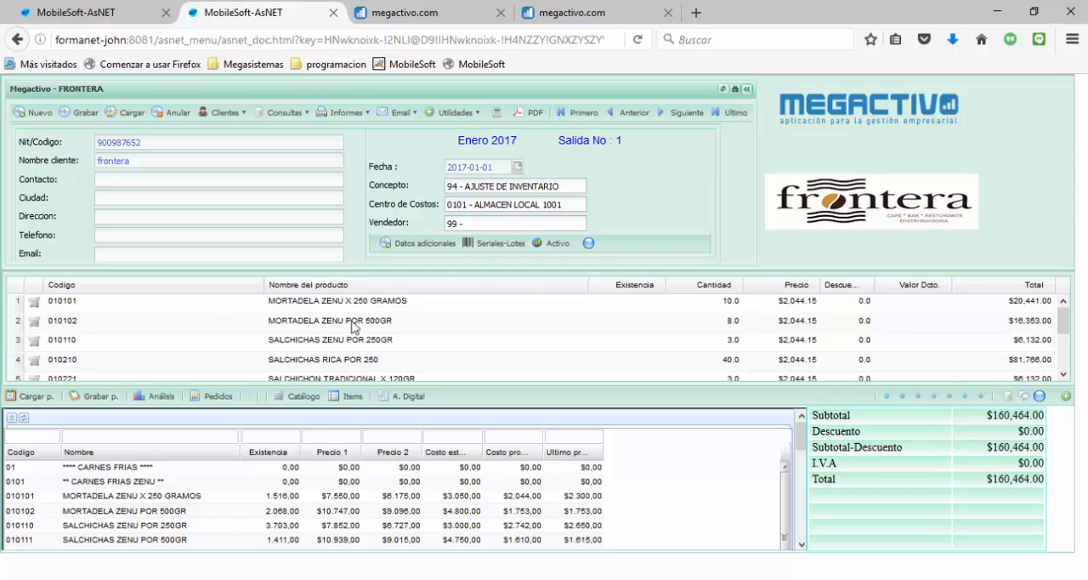
{"action": "left_click", "coordinate": [1063, 374]}
{"action": "left_click", "coordinate": [1063, 375]}
{"action": "left_click", "coordinate": [1064, 375]}
{"action": "left_click", "coordinate": [1064, 375]}
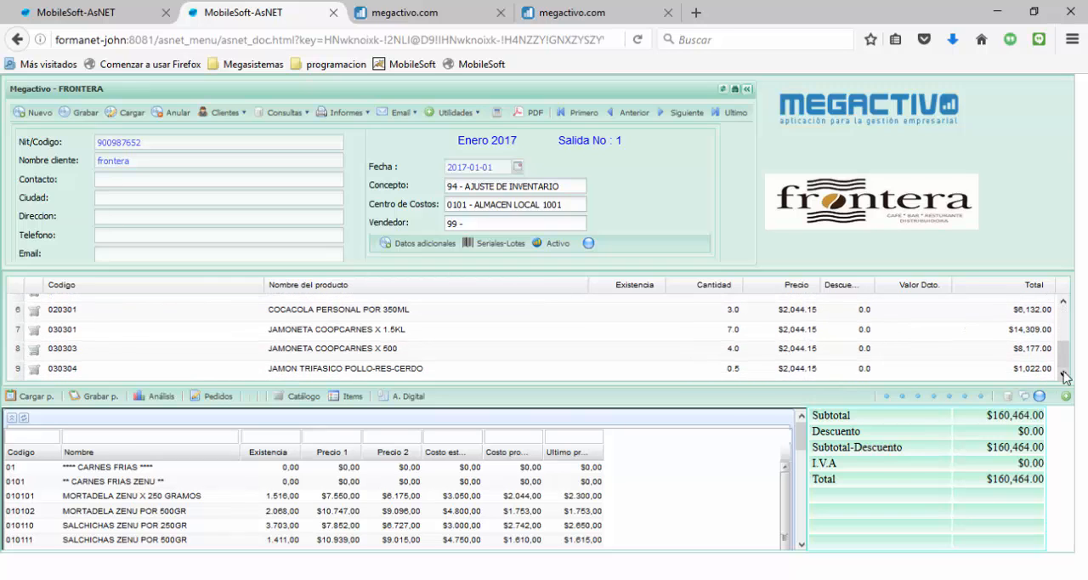
{"action": "left_click_drag", "start_coordinate": [1067, 363], "coordinate": [1064, 306]}
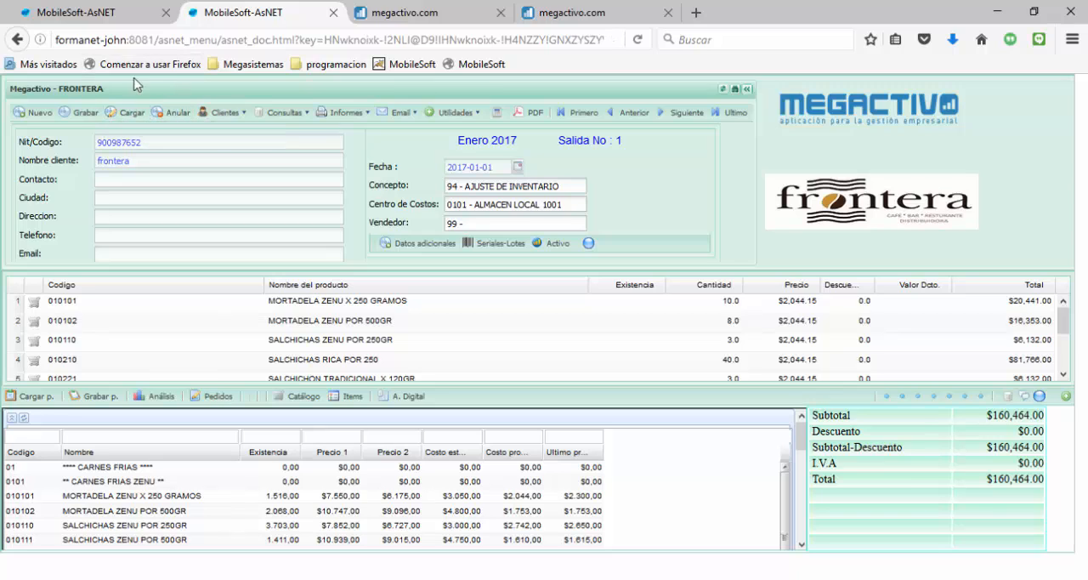
Switch back and forth between the adjustment entry and exit documents to compare them
{"action": "left_click", "coordinate": [109, 16]}
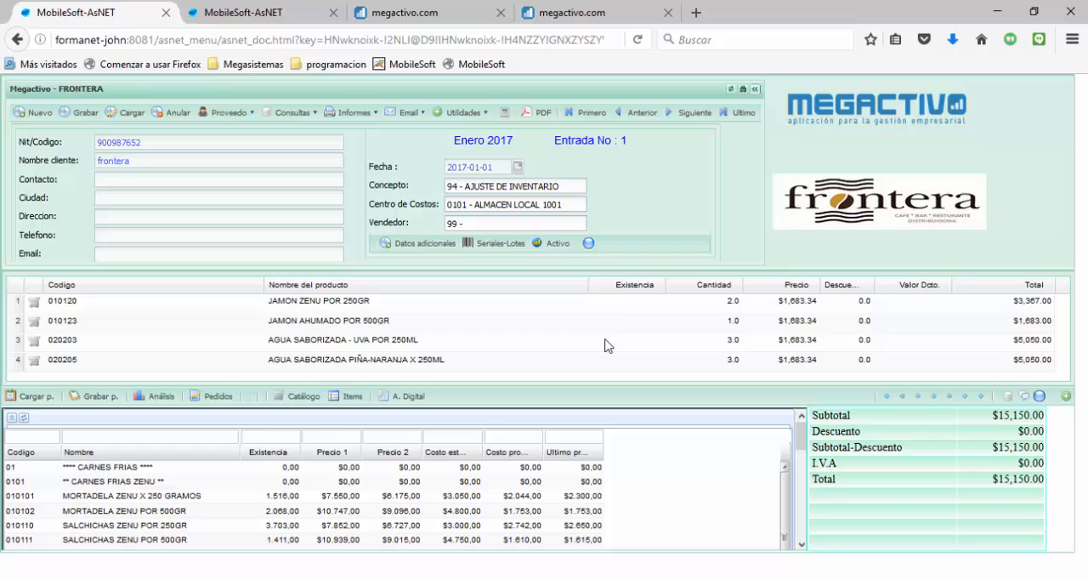
{"action": "left_click", "coordinate": [272, 12]}
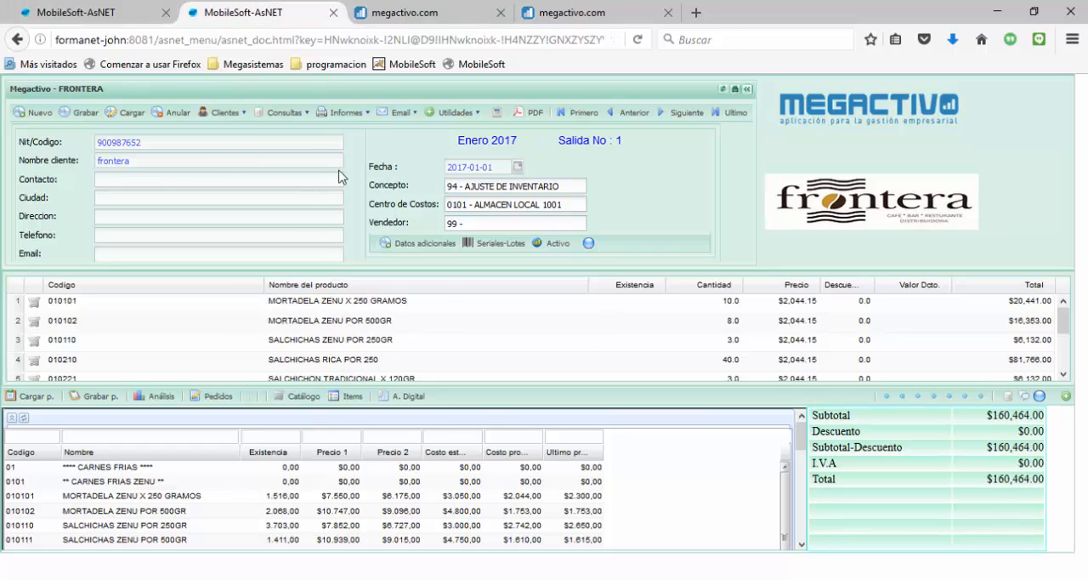
{"action": "left_click", "coordinate": [102, 18]}
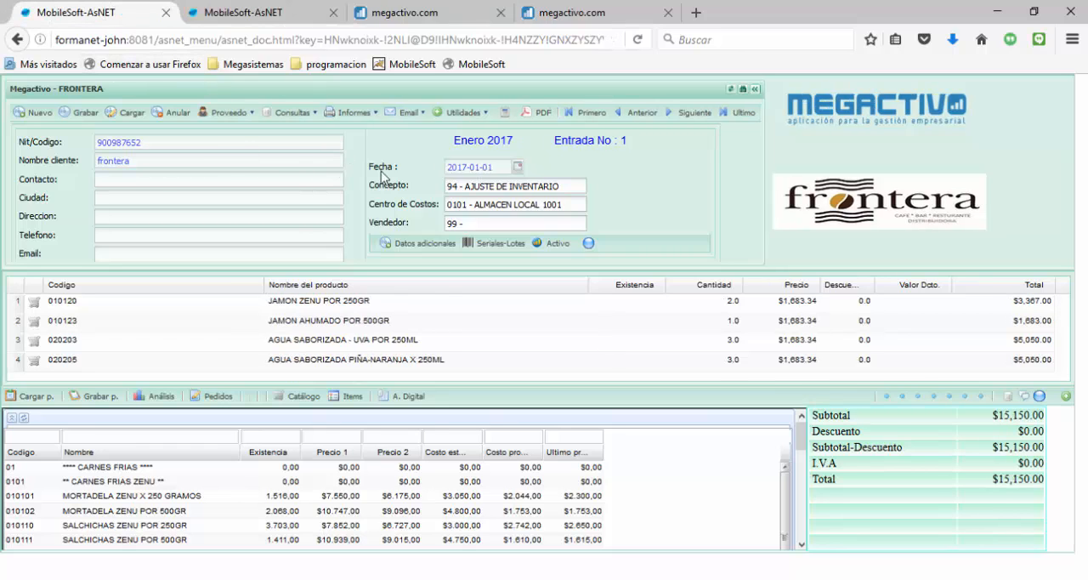